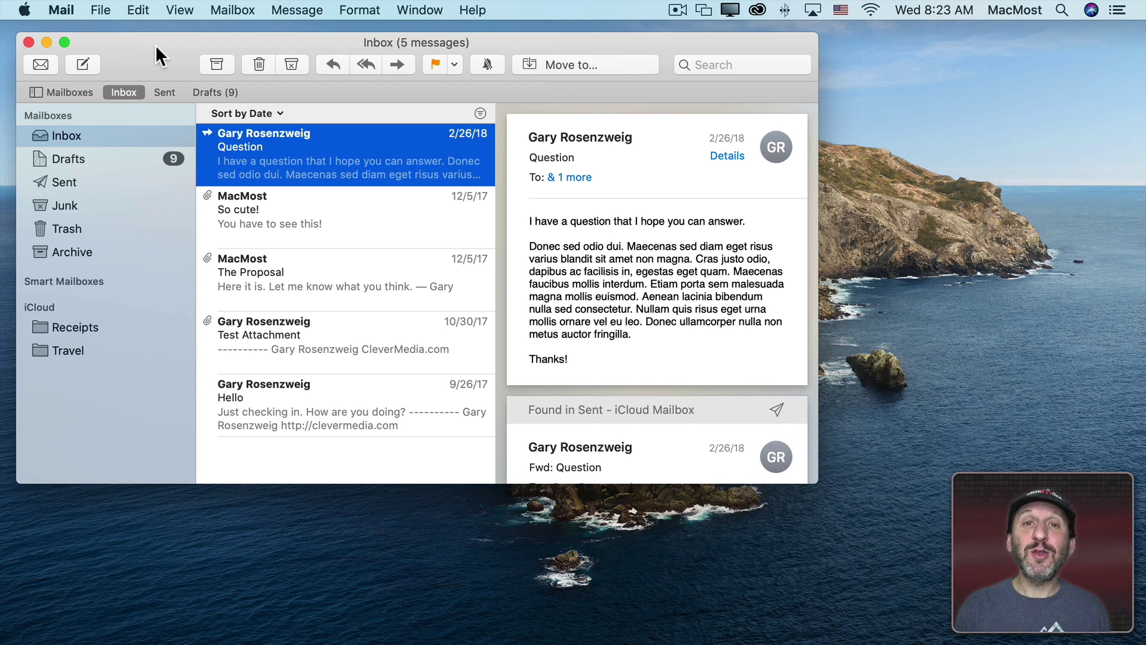
Step: Open Apple Mail's Preferences to view the local Rules
click(57, 7)
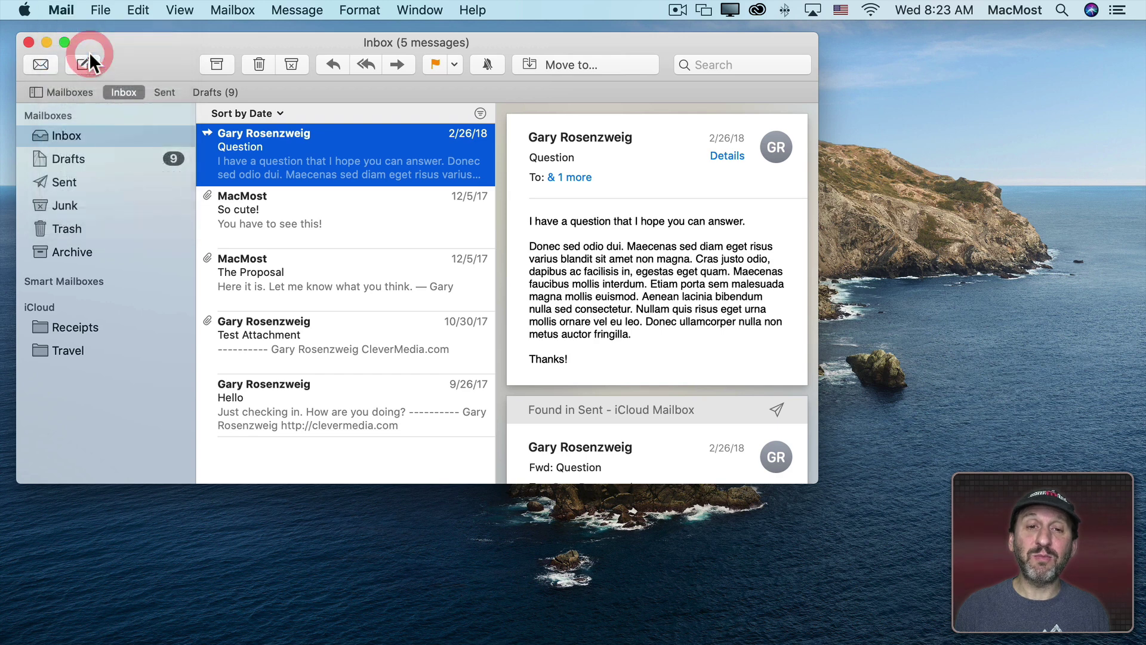
click(88, 52)
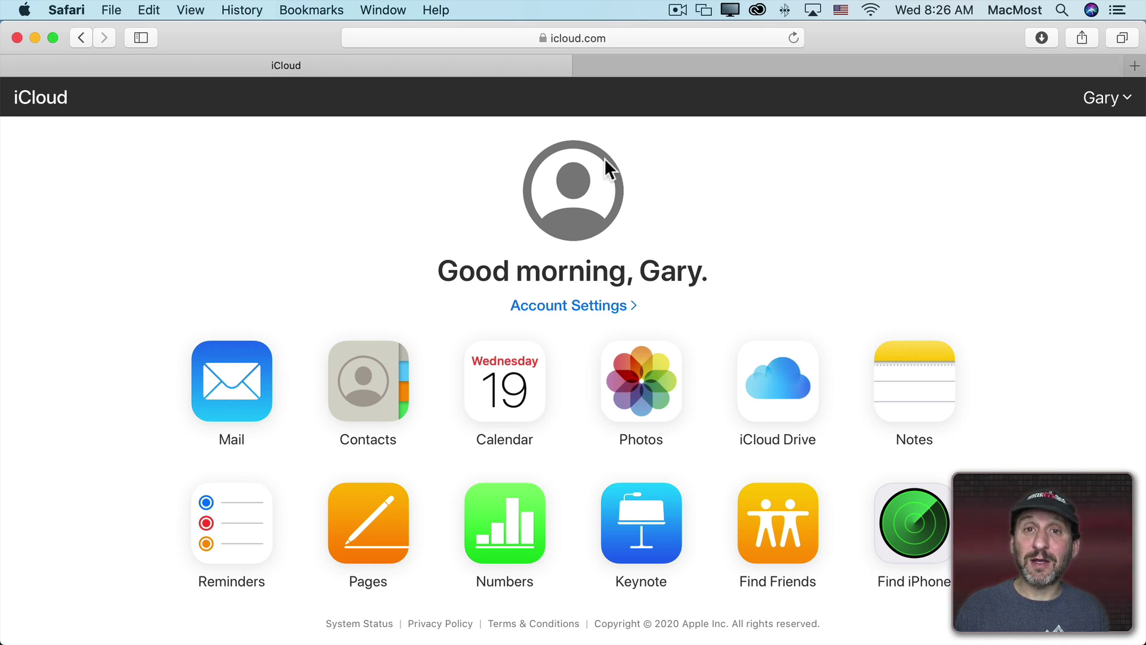
Step: Launch iCloud Mail and go to the Rules tab of its Preferences
click(245, 375)
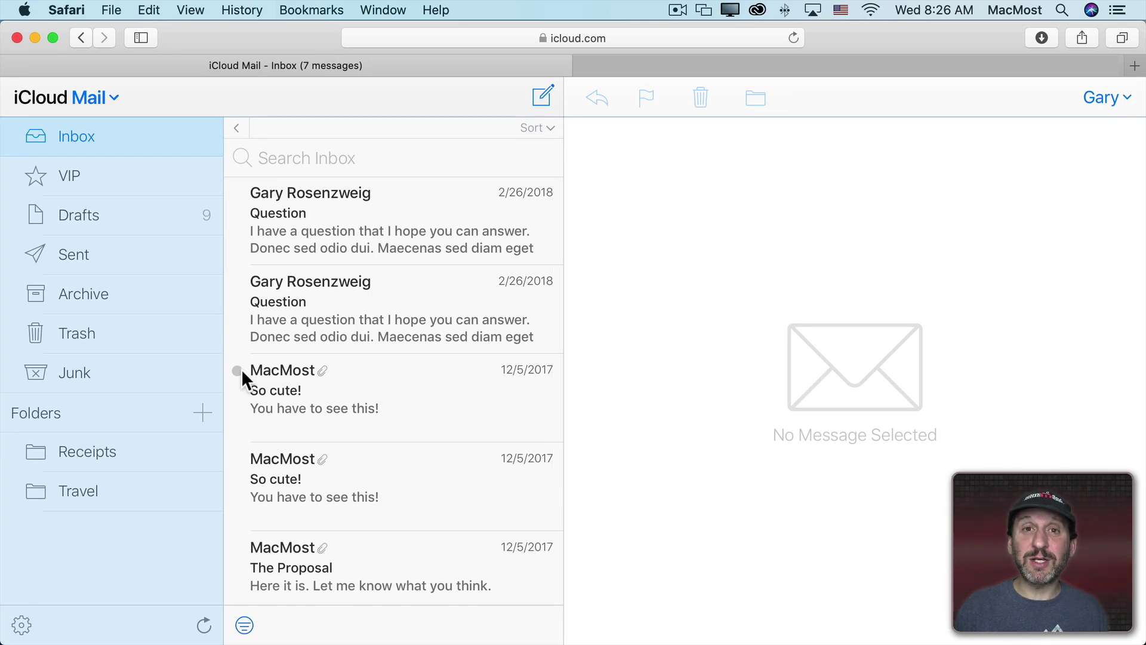
click(23, 626)
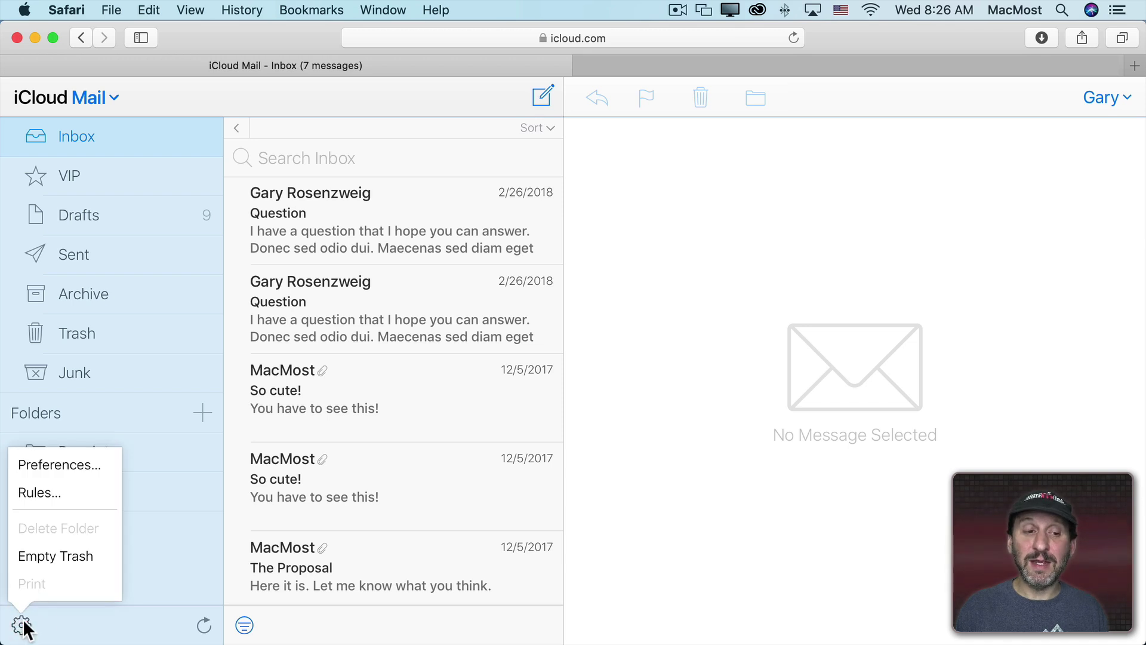
click(56, 468)
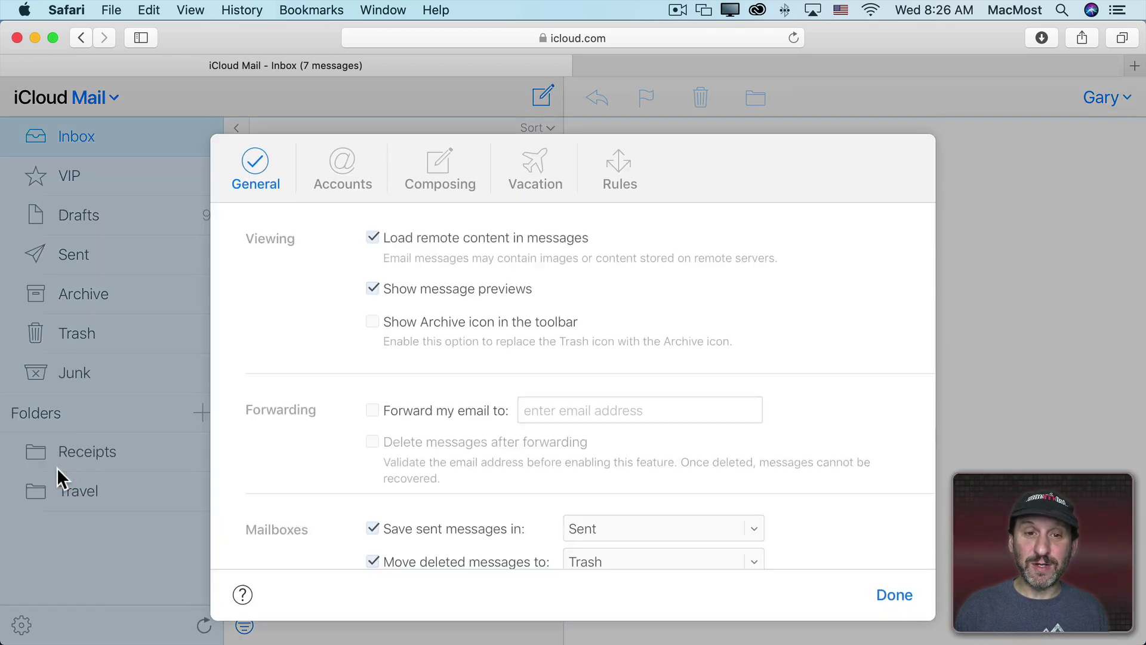
click(620, 177)
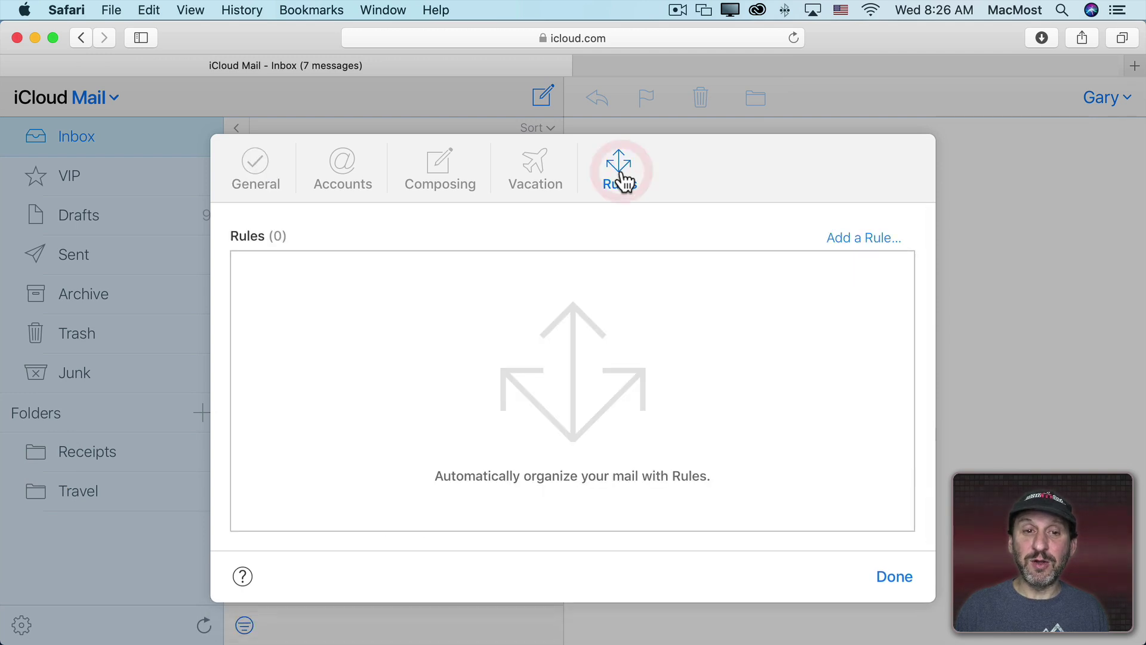
click(864, 237)
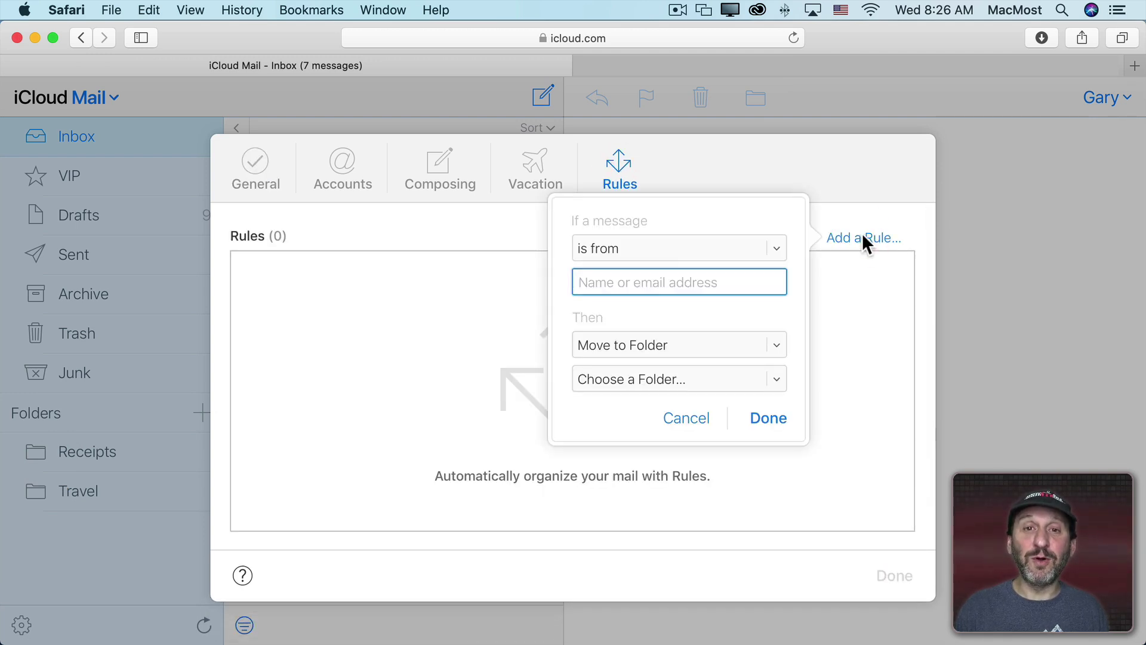
click(693, 248)
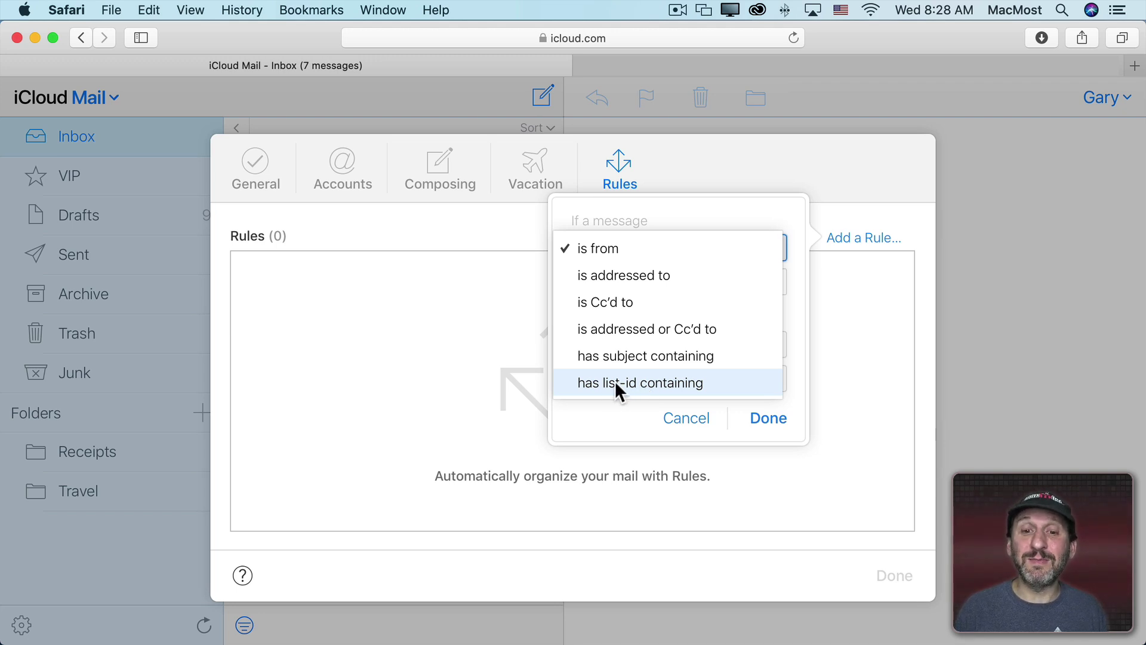
Step: Make the rule match mail from the boss's address with action Move to Folder and Mark as Read
click(601, 248)
click(638, 275)
text(boss@exampl)
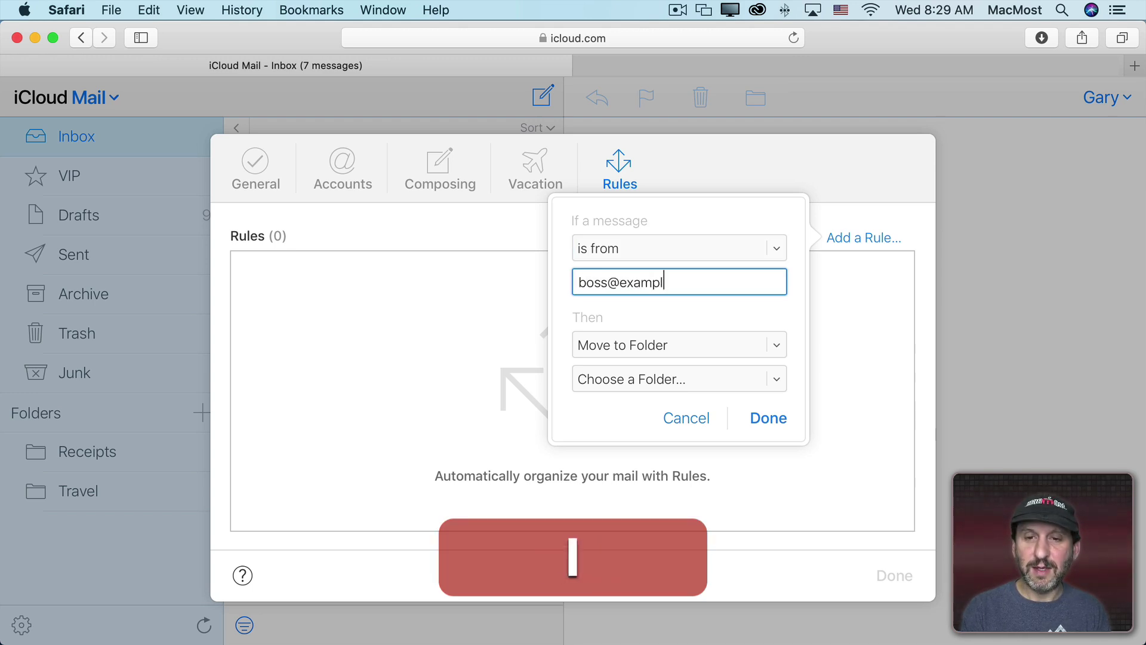
text(e.com)
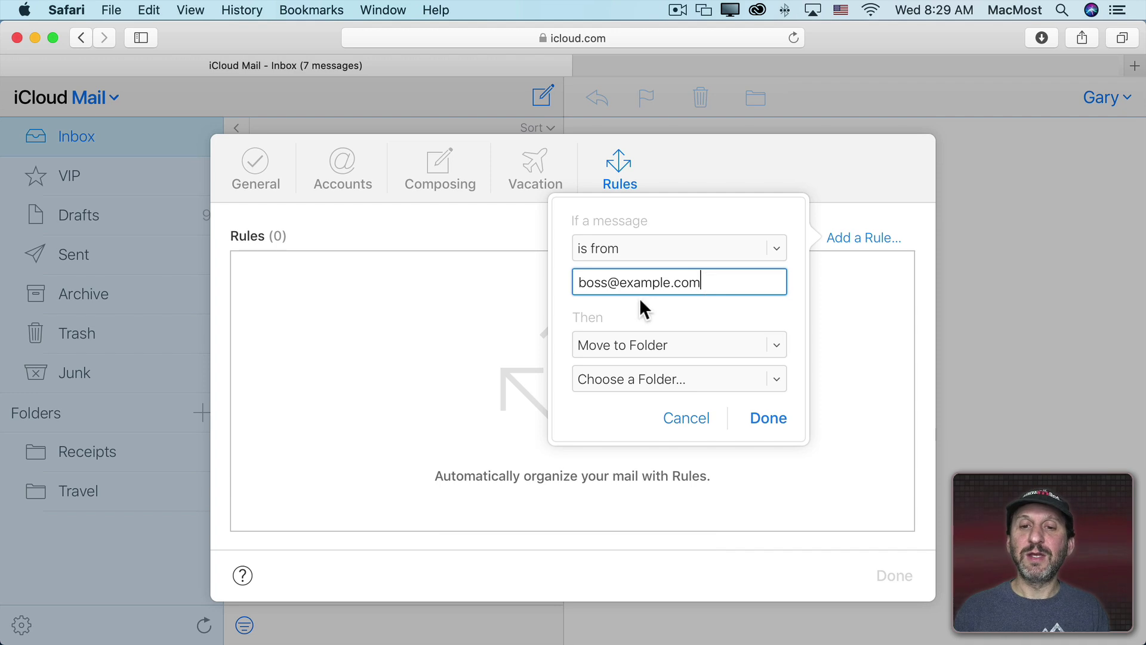
click(636, 346)
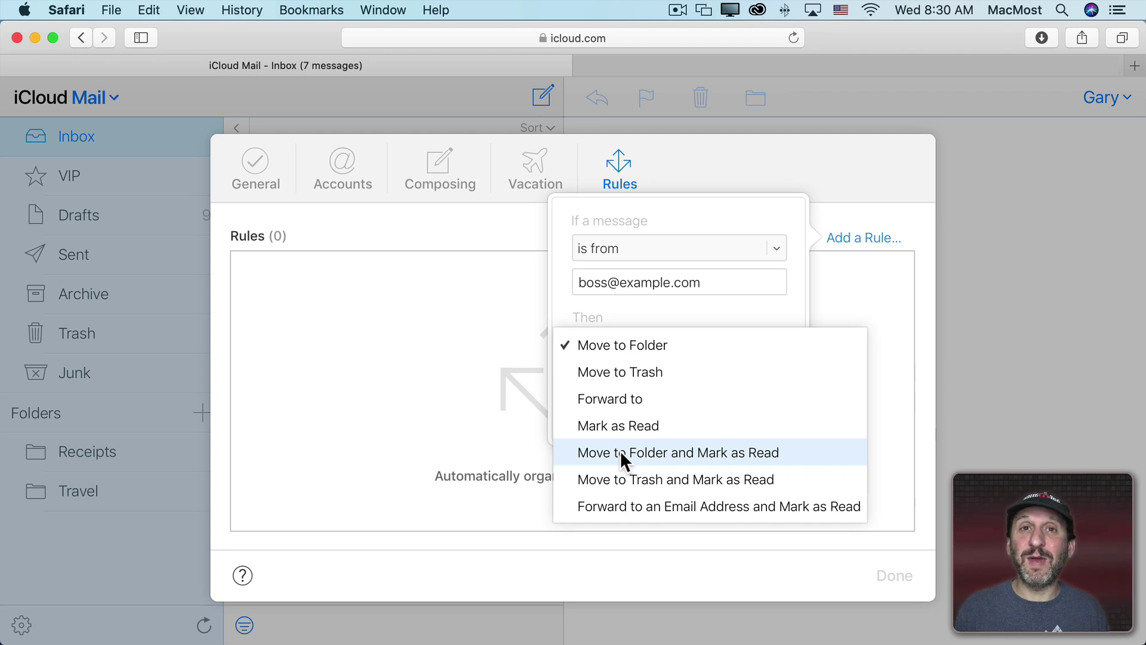
click(621, 453)
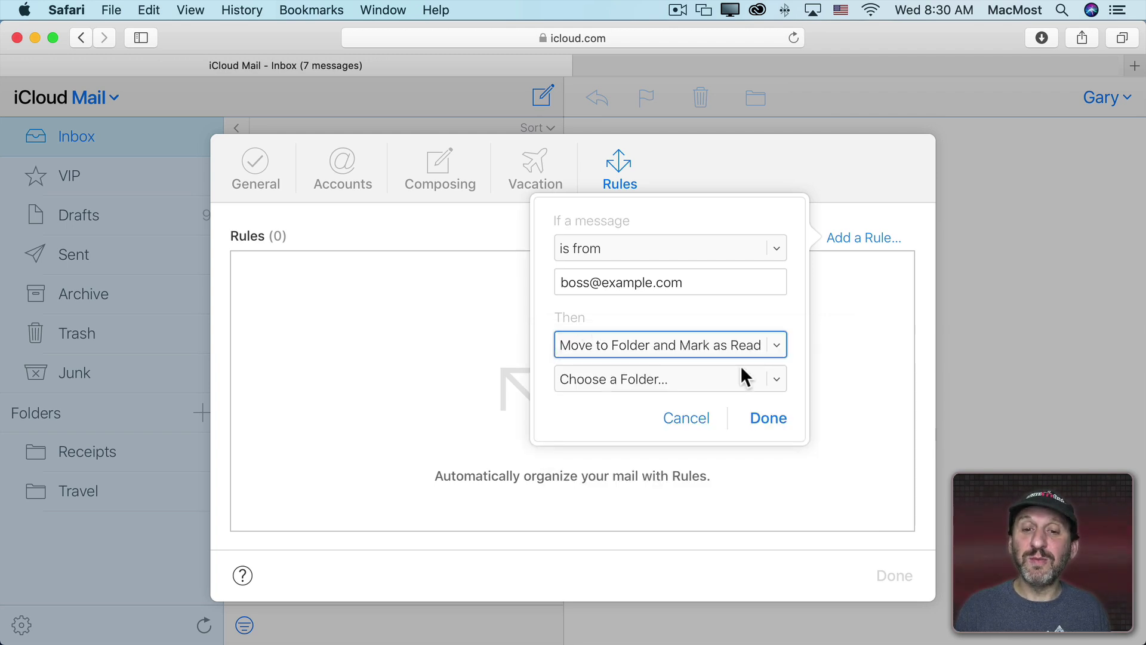
Step: Choose Travel as the rule's destination folder and save the rule
click(758, 379)
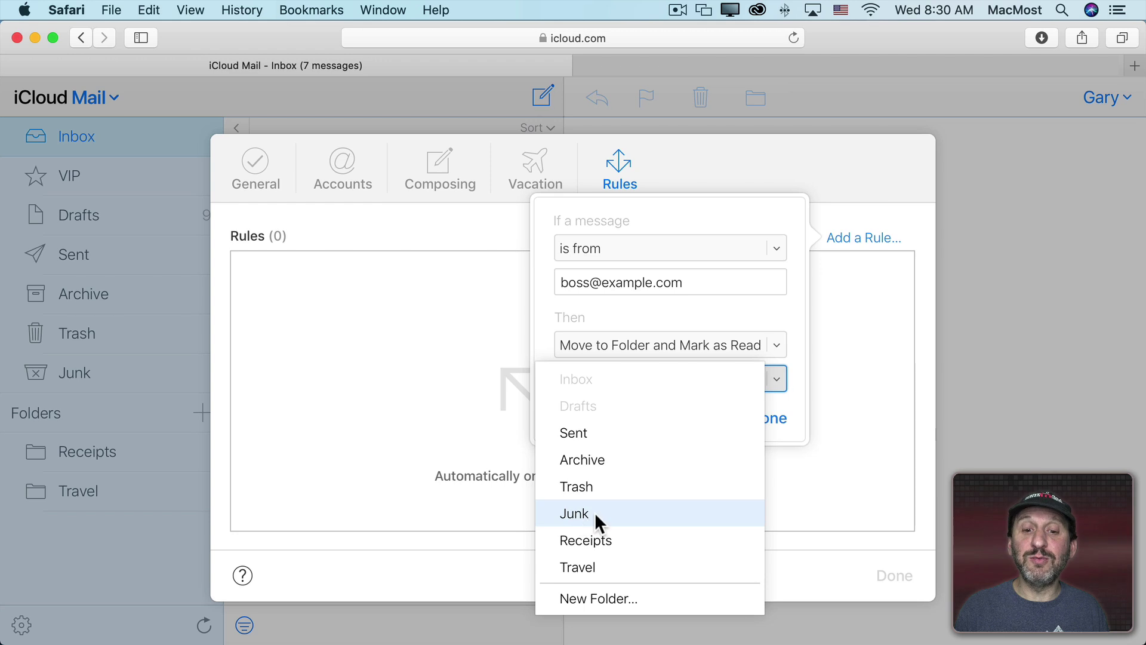
click(598, 598)
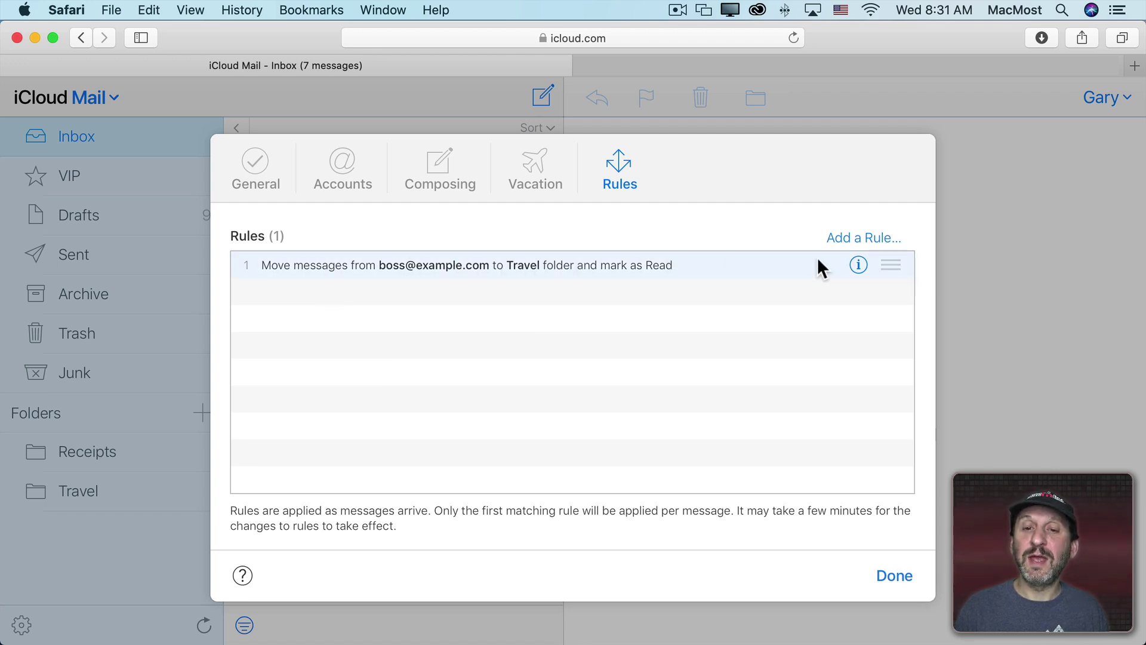
Step: Inspect the saved rule, cancel without changes, and nudge it in the rules list
click(858, 266)
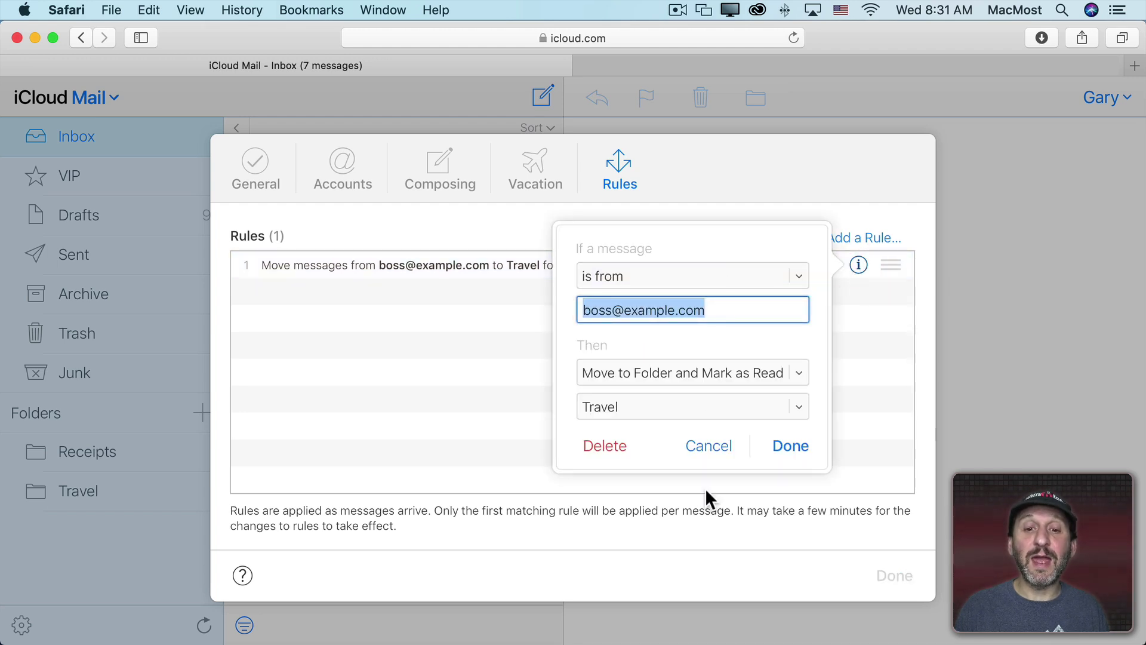
click(713, 454)
mouse_move(890, 271)
mouse_down()
mouse_move(892, 297)
mouse_move(891, 276)
mouse_up()
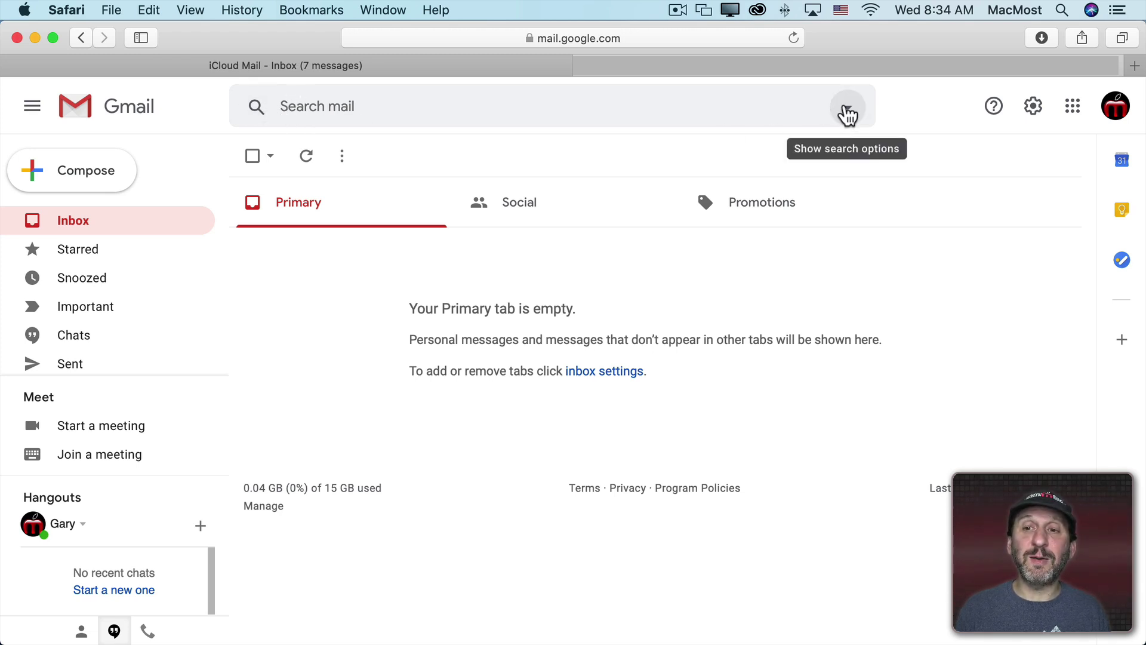
Step: In Gmail's advanced search form, enter the boss's address in the From field
click(848, 113)
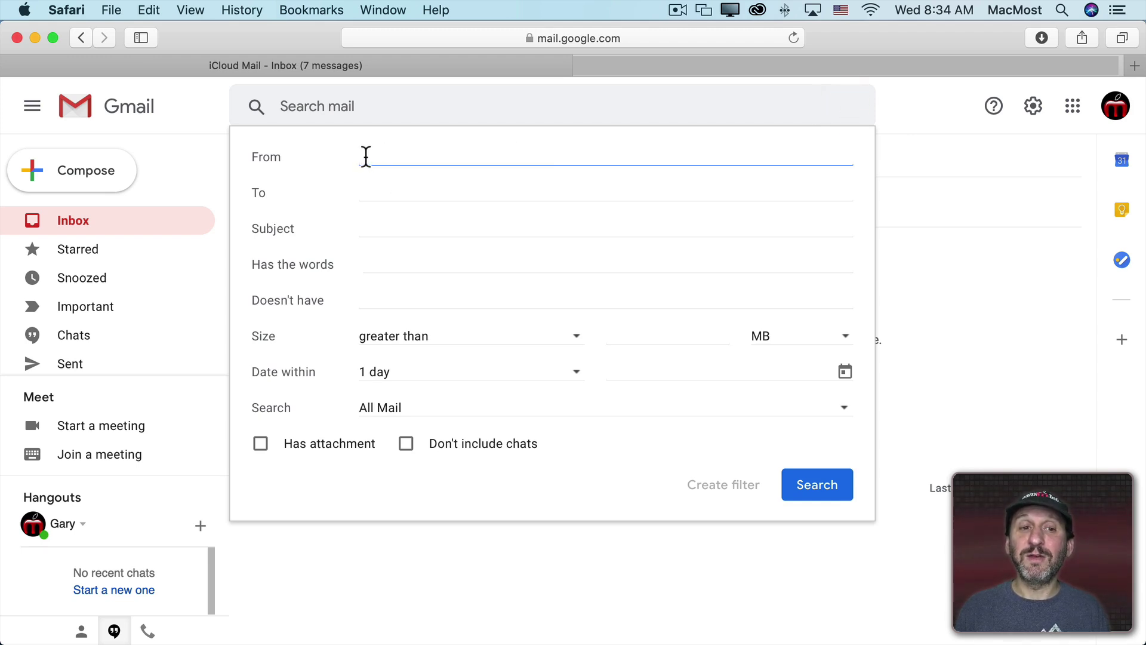
click(366, 156)
click(366, 189)
click(379, 227)
click(380, 263)
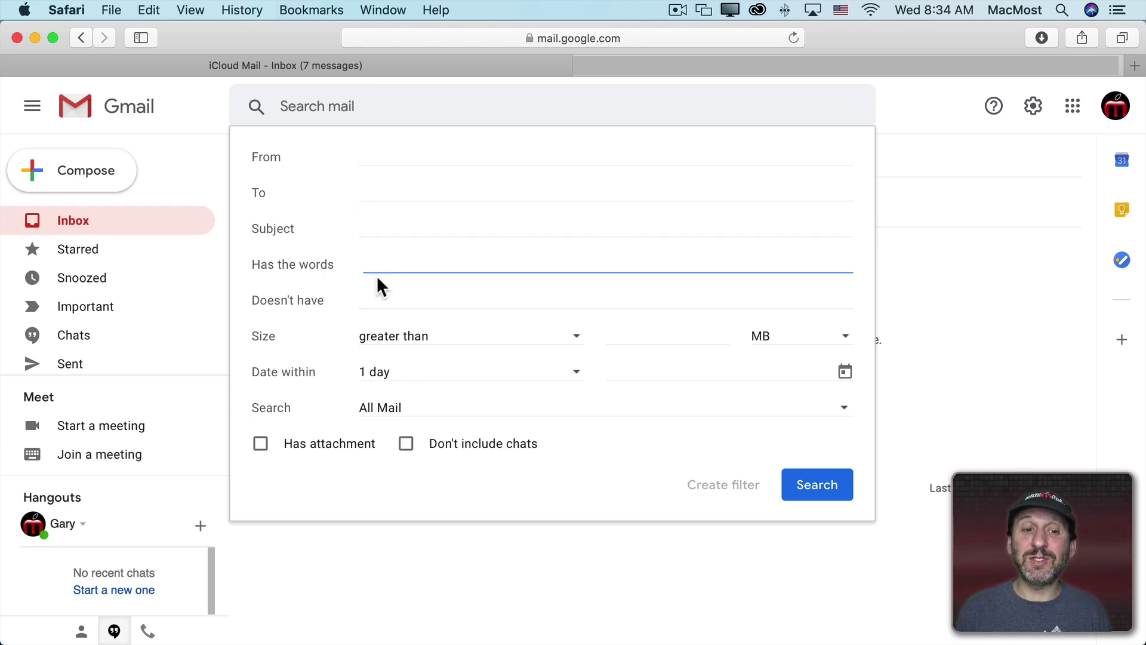
click(367, 299)
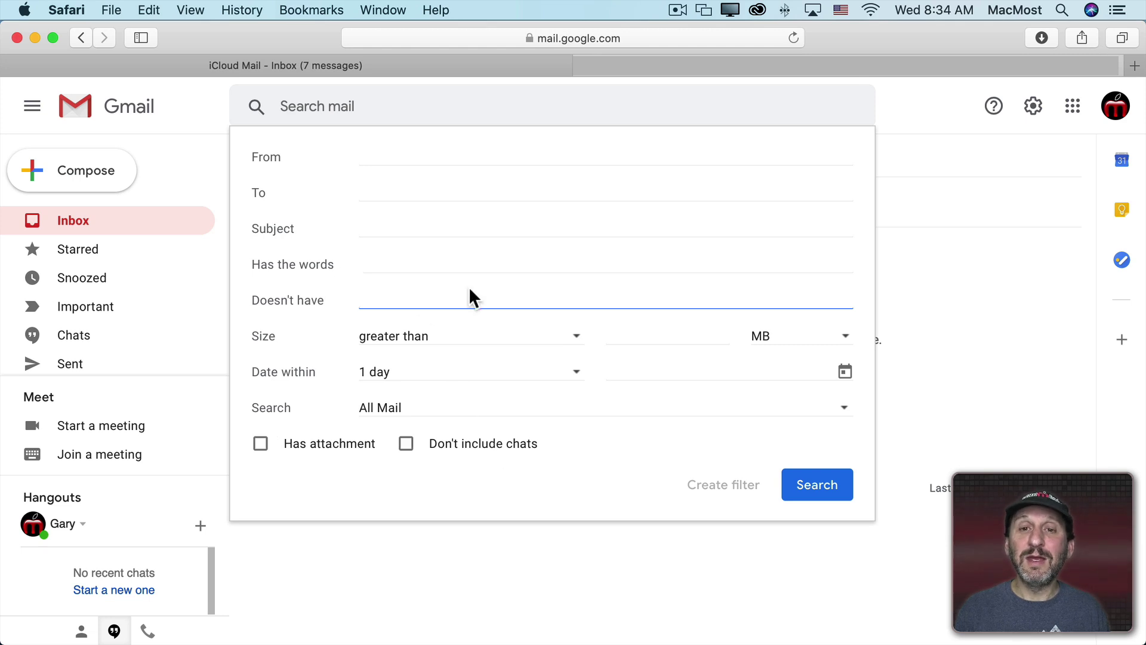
click(381, 160)
text(bos)
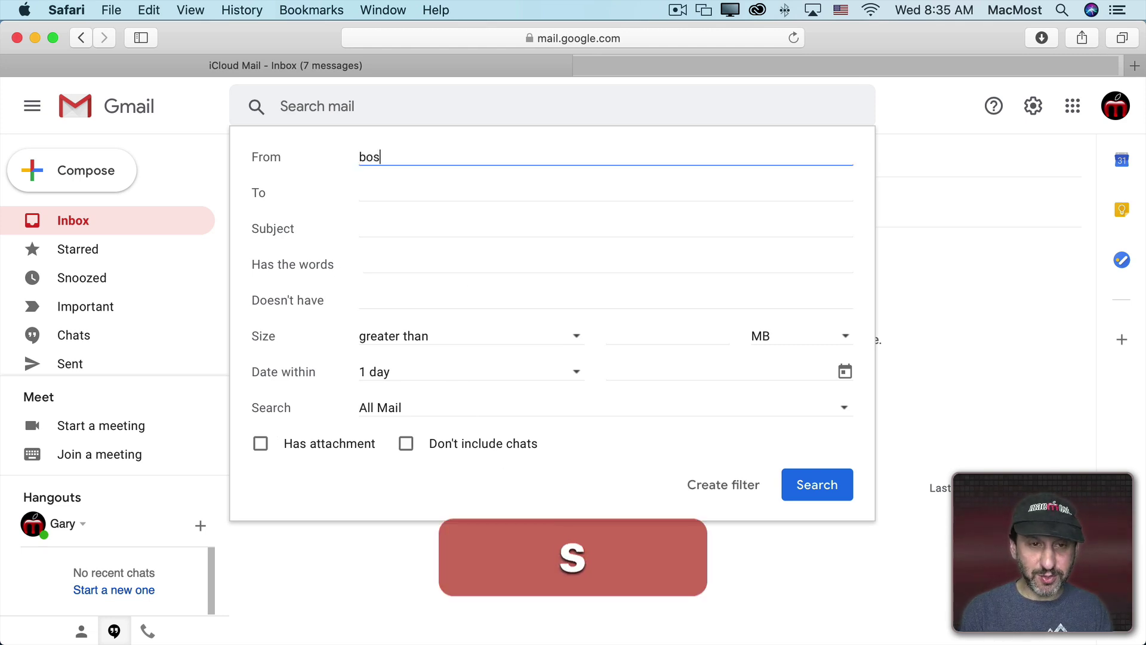
text(s@example.com)
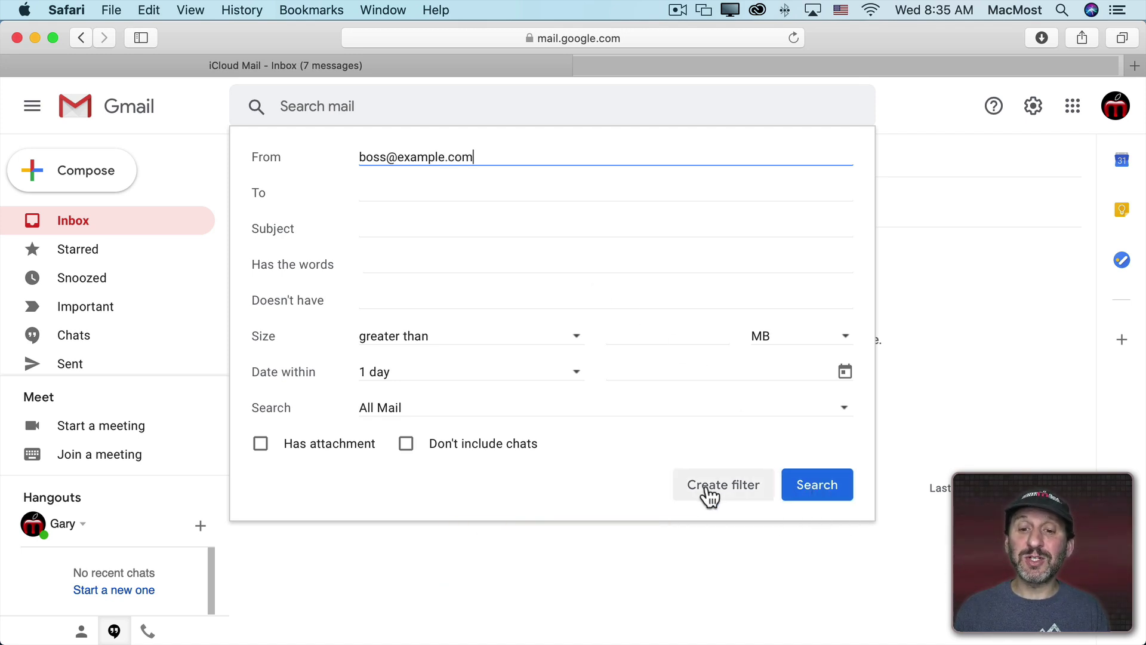
Step: Turn the search into a filter set to Skip the Inbox (Archive it), with no label applied
click(710, 496)
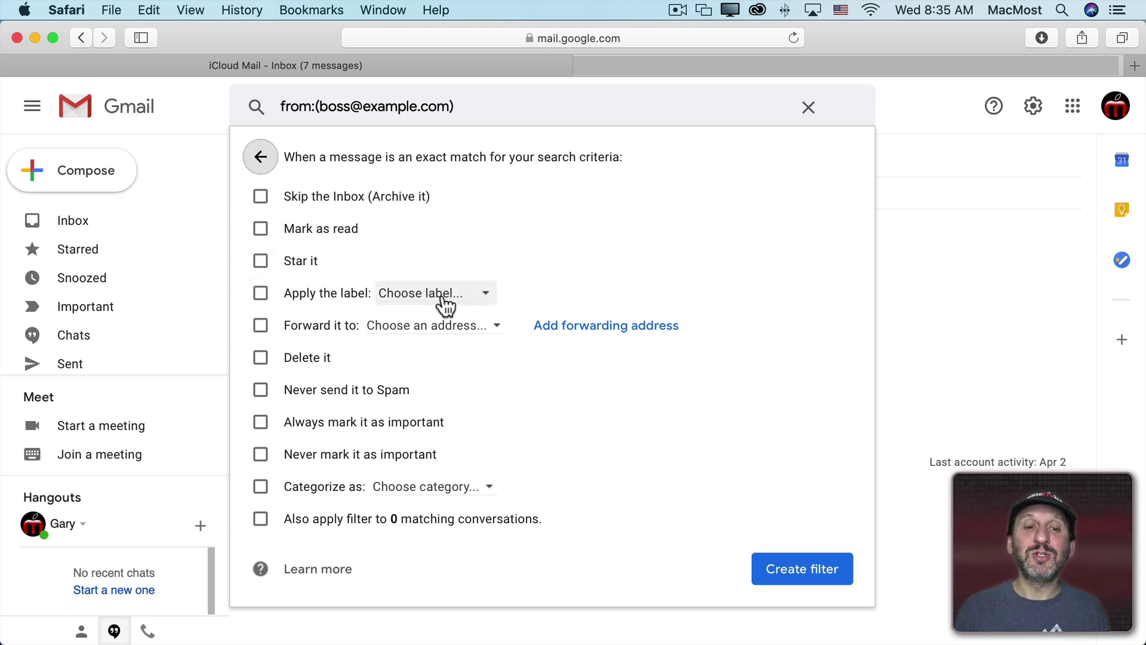
click(443, 299)
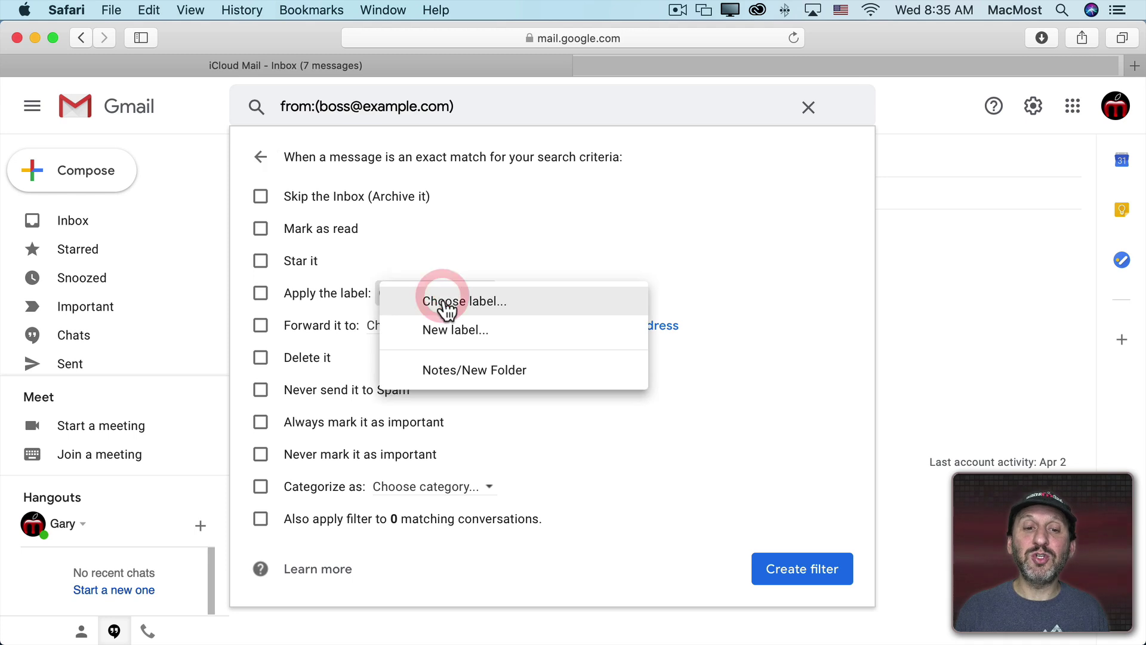
click(314, 293)
click(314, 293)
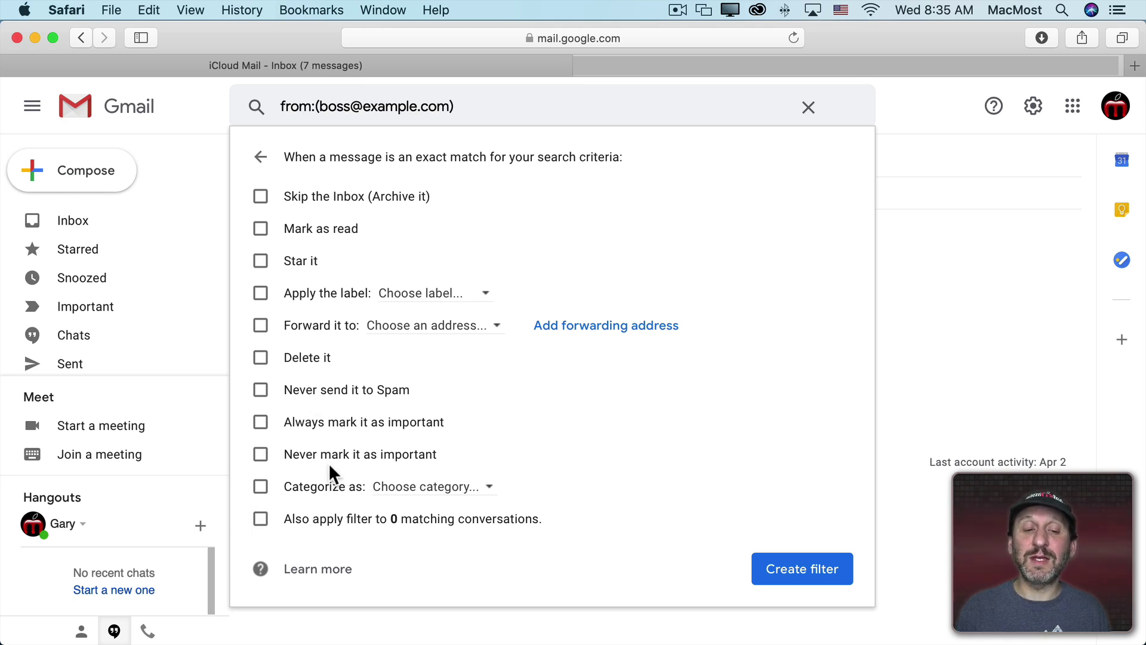
click(263, 198)
Step: Save the filter, then open it for editing under Filters and Blocked Addresses settings
click(812, 569)
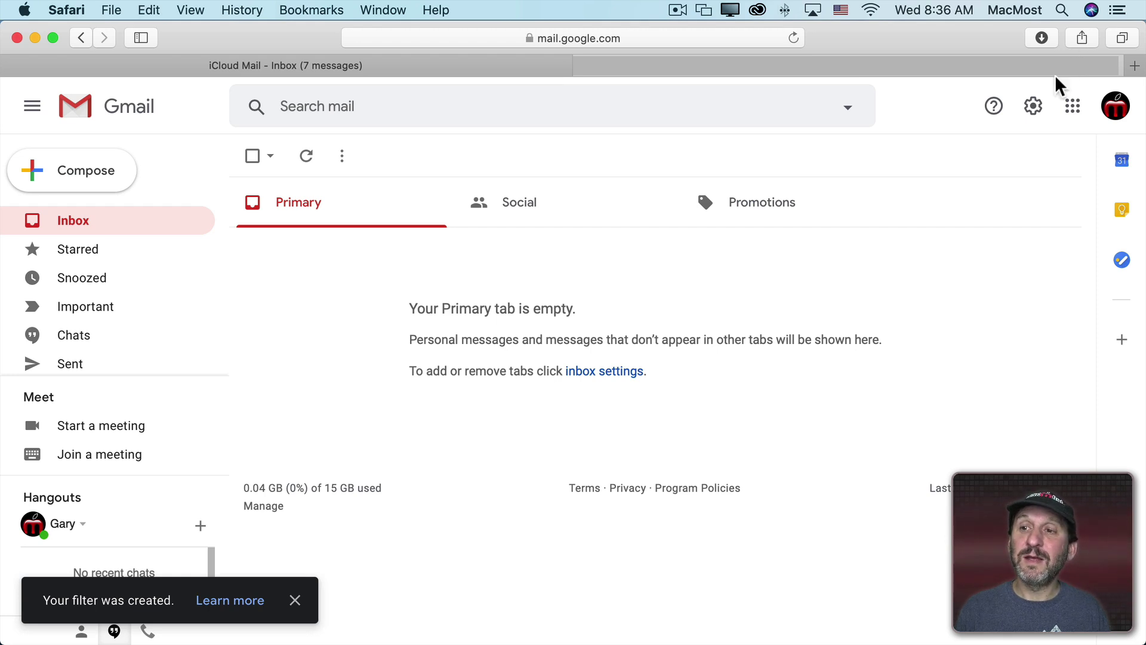
click(1033, 107)
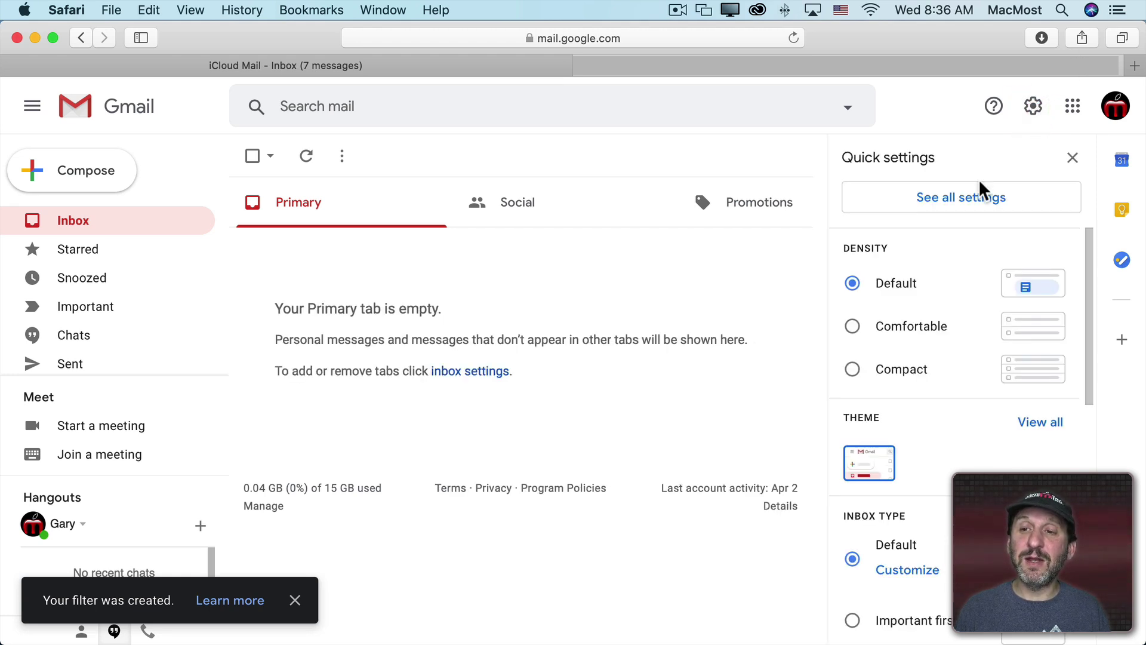
click(972, 203)
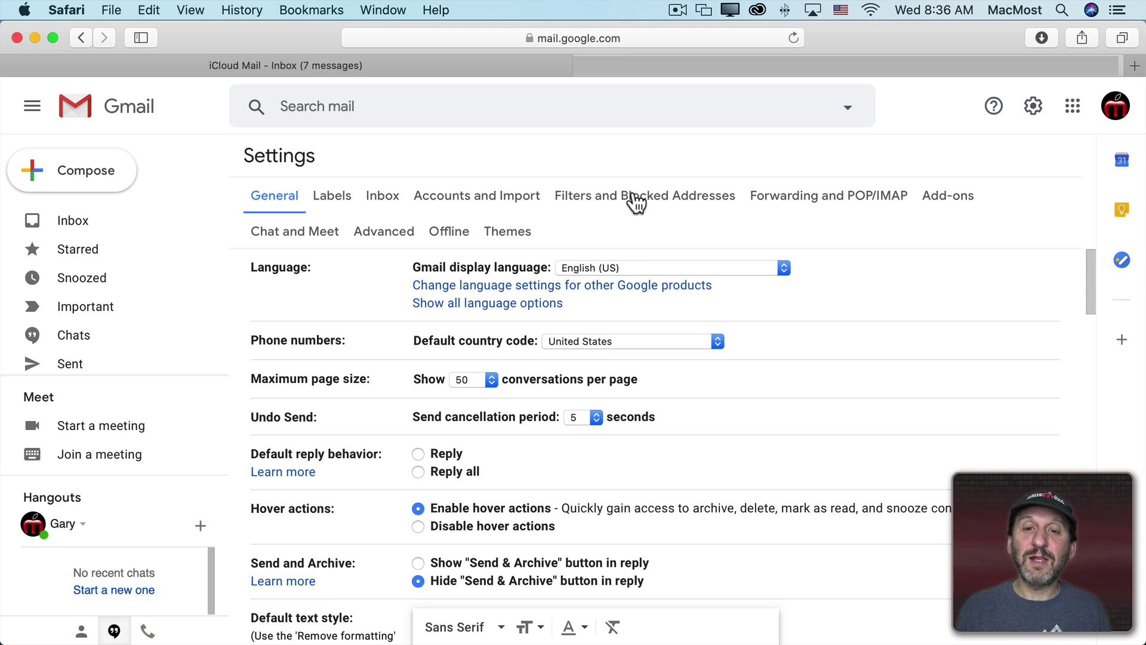
click(628, 200)
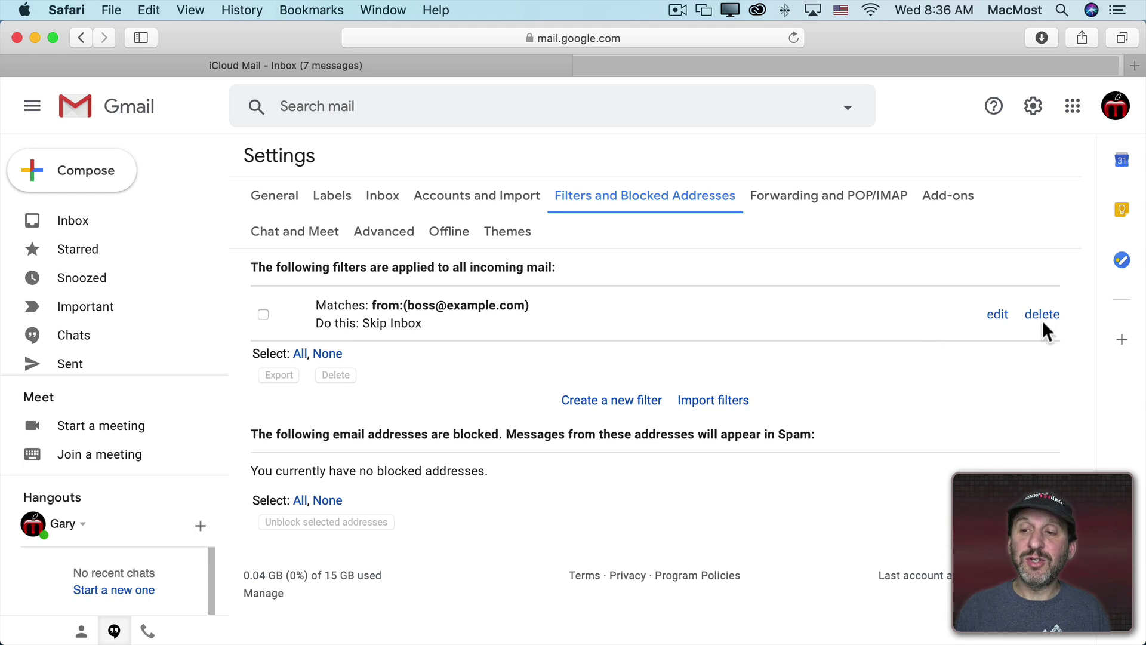
click(998, 317)
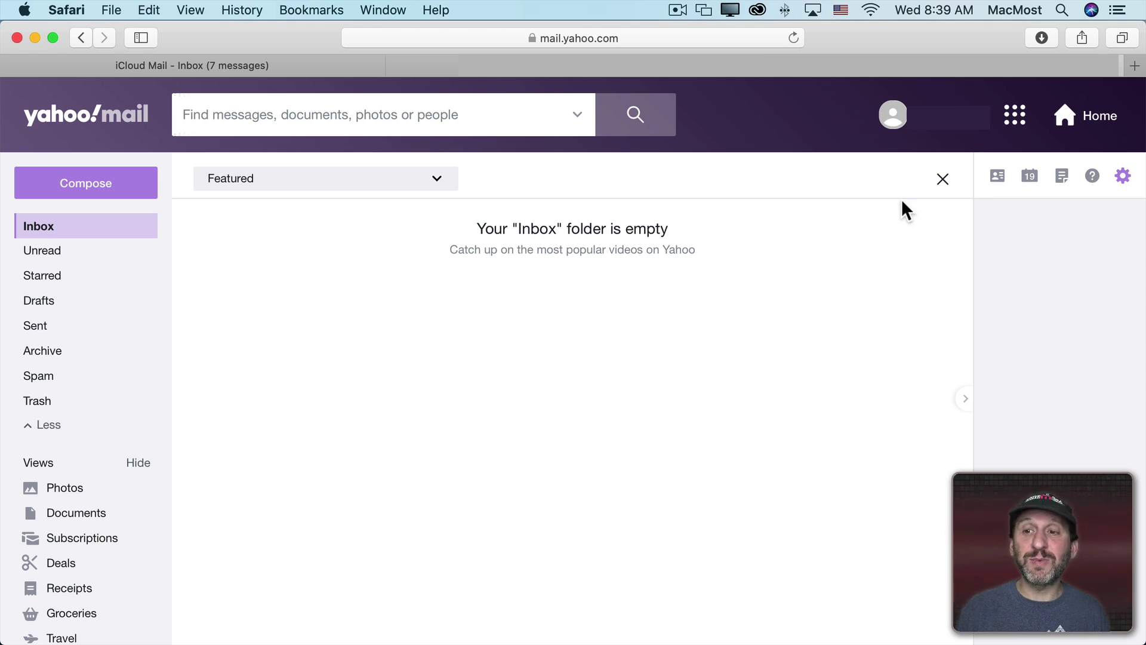
Step: Go to Yahoo Mail's Filters settings and start a blank new filter
click(1124, 177)
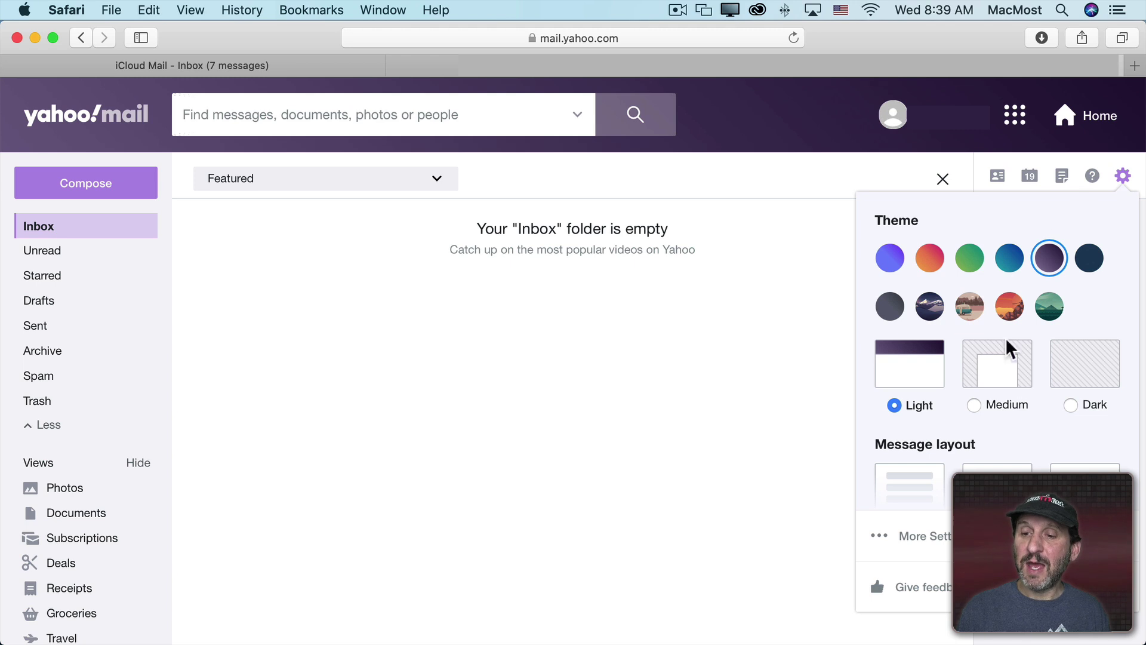
click(911, 538)
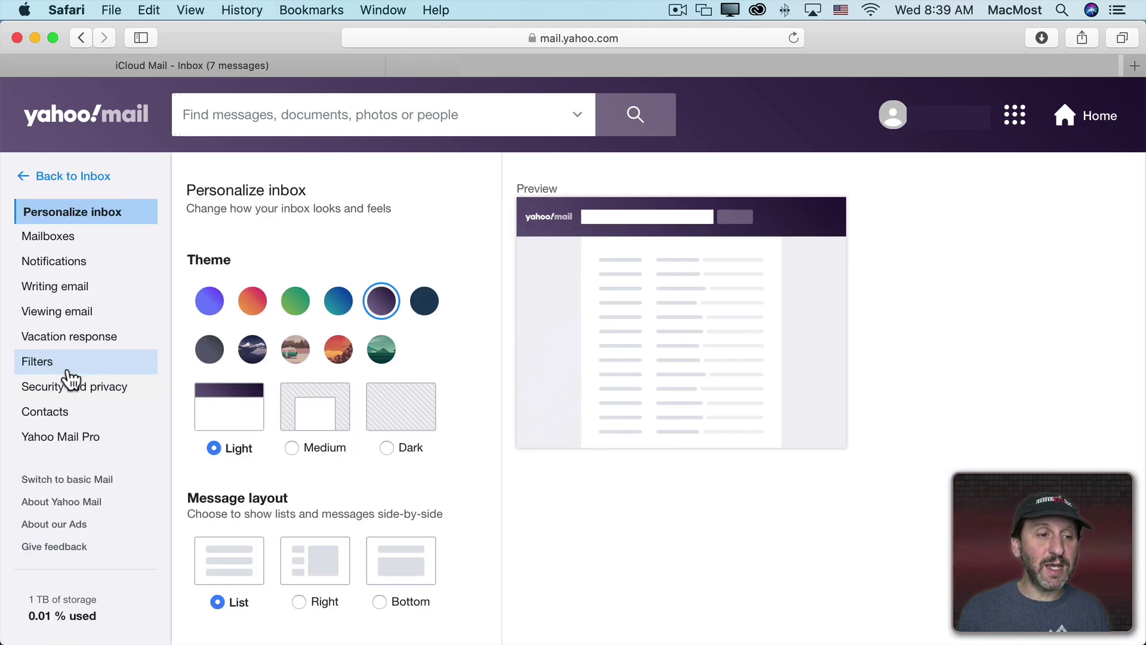
click(45, 373)
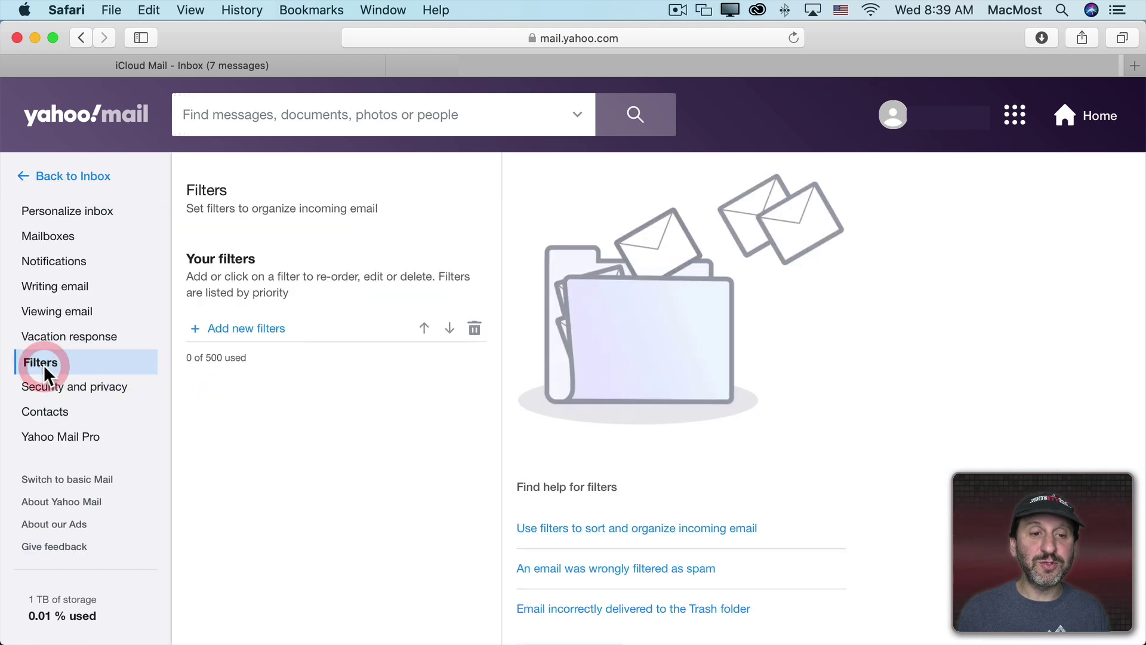
click(266, 337)
scroll(598, 389, down, 5)
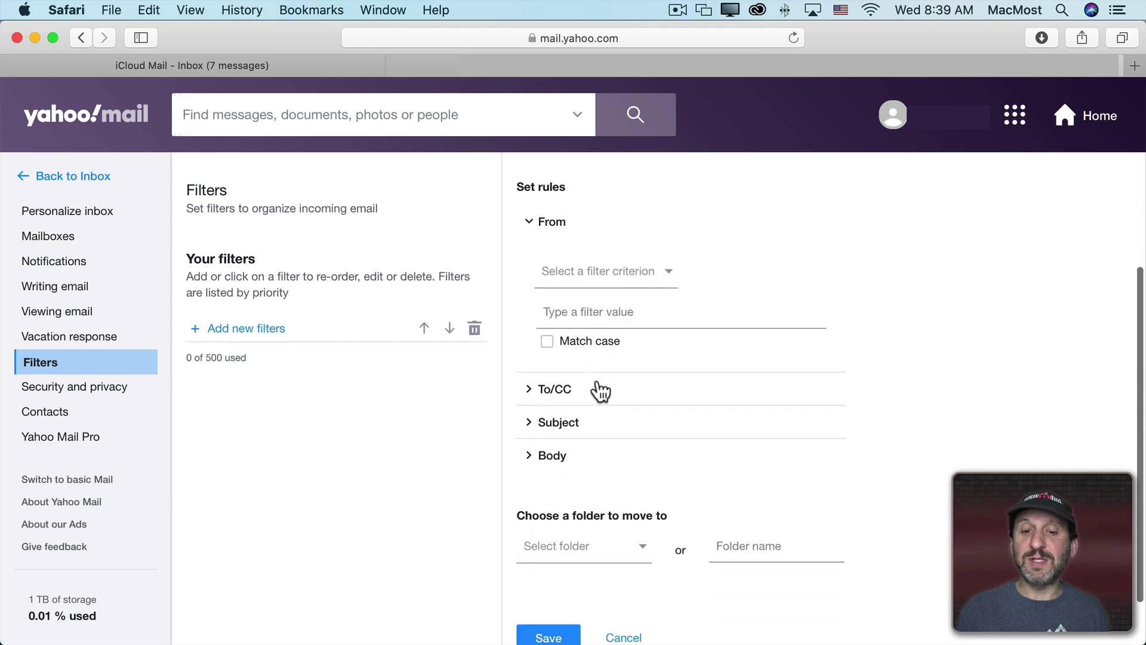
scroll(600, 391, up, 5)
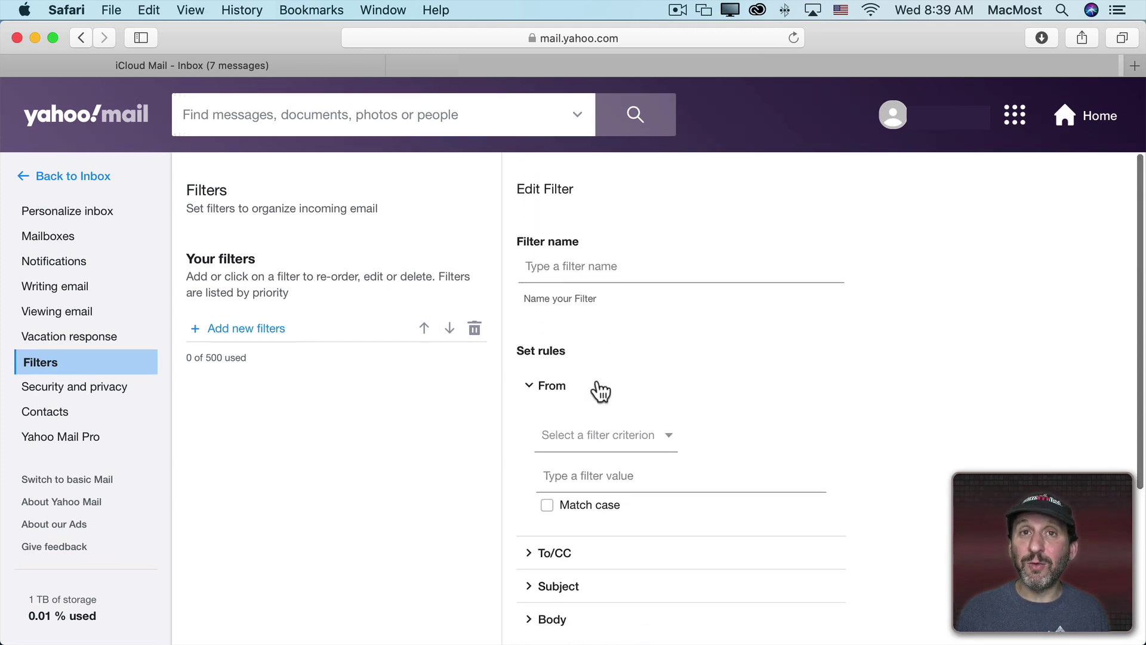